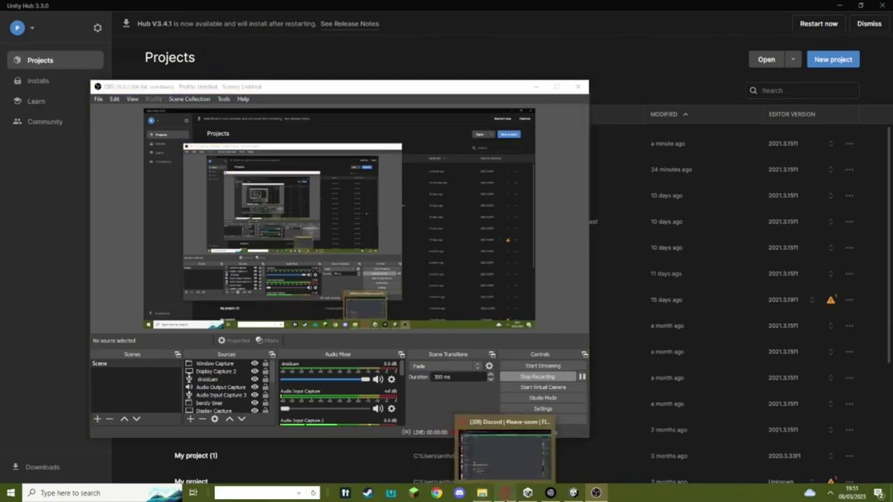
- Bring up the Discord chat, copy the welcome message, and zoom out to show more messages
{"action": "left_click", "coordinate": [504, 453]}
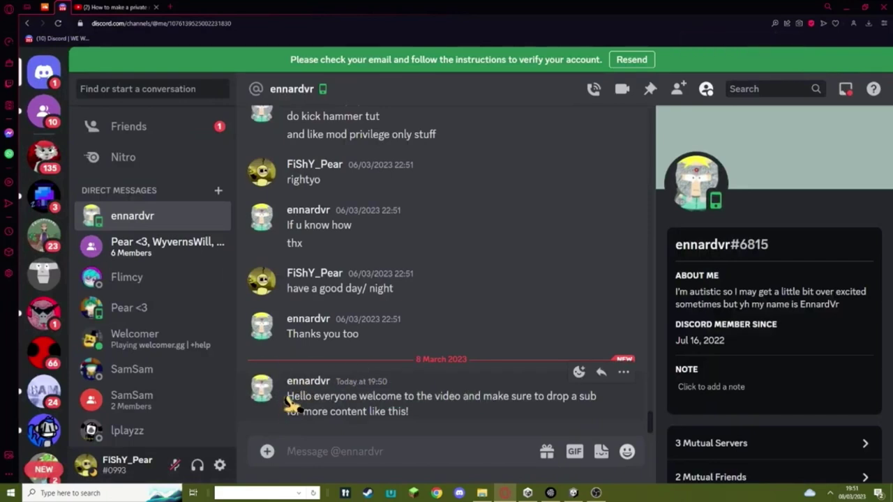
{"action": "mouse_move", "coordinate": [287, 396]}
{"action": "left_mouse_down"}
{"action": "mouse_move", "coordinate": [491, 396]}
{"action": "mouse_move", "coordinate": [409, 412]}
{"action": "left_mouse_up"}
{"action": "left_click", "coordinate": [478, 343]}
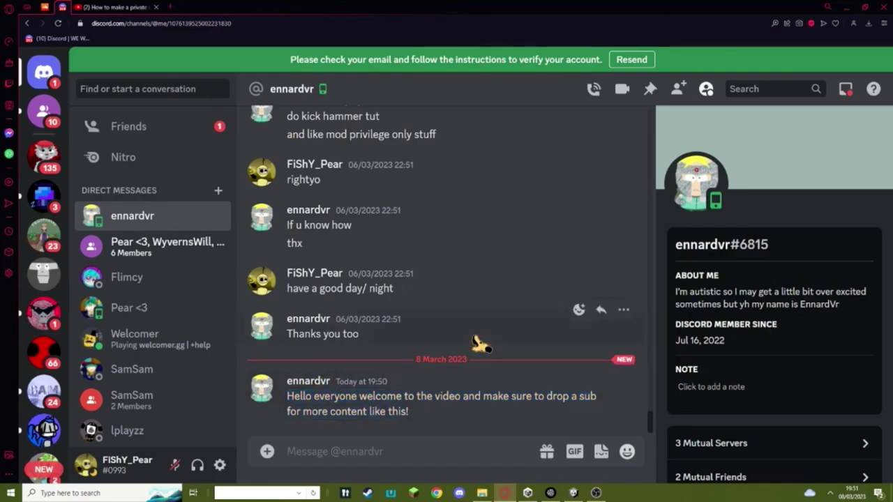
{"action": "scroll", "coordinate": [448, 390], "scroll_direction": "down", "scroll_amount": 2, "text": "ctrl"}
{"action": "scroll", "coordinate": [447, 387], "scroll_direction": "down", "scroll_amount": 2, "text": "ctrl"}
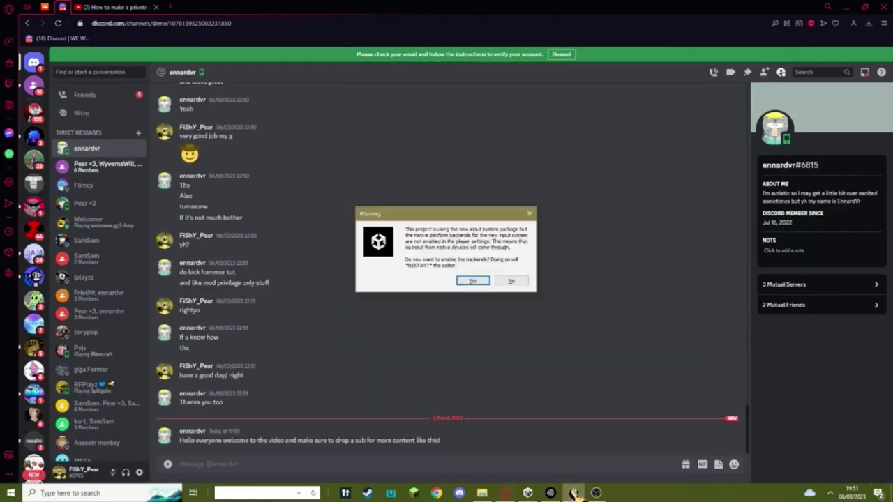
- Dismiss the Unity input-system warning to reach the Tutorial game SampleScene
{"action": "left_click", "coordinate": [530, 214]}
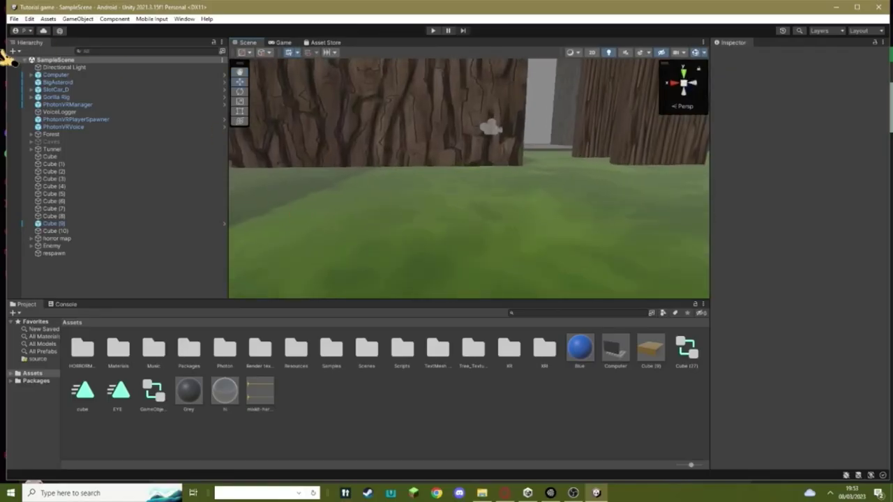
- Create a new cube and flatten it along Z into a thin panel (about 0.19)
{"action": "left_click", "coordinate": [12, 52]}
{"action": "left_click", "coordinate": [167, 82]}
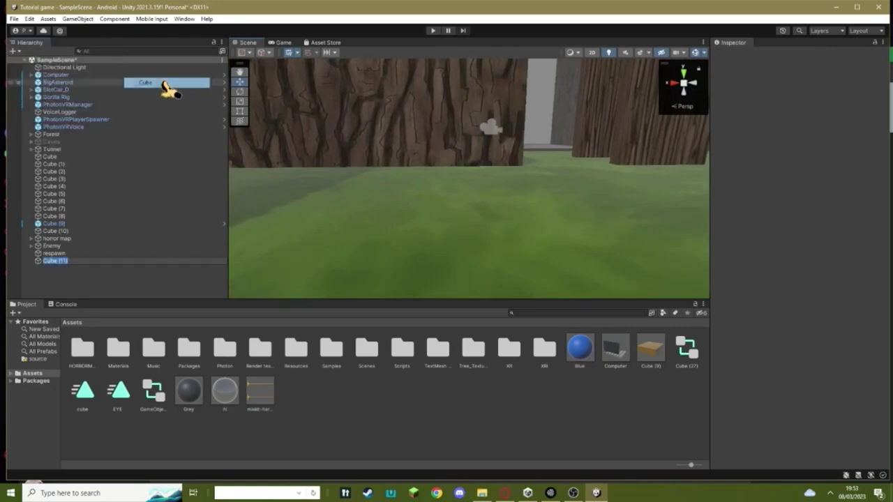
{"action": "left_click_drag", "start_coordinate": [381, 107], "coordinate": [379, 184], "text": "alt"}
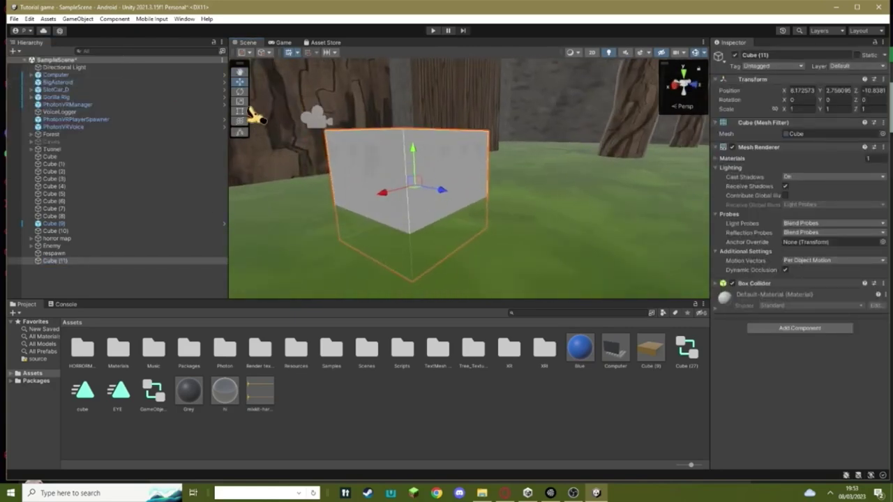
{"action": "left_click_drag", "start_coordinate": [443, 190], "coordinate": [419, 189]}
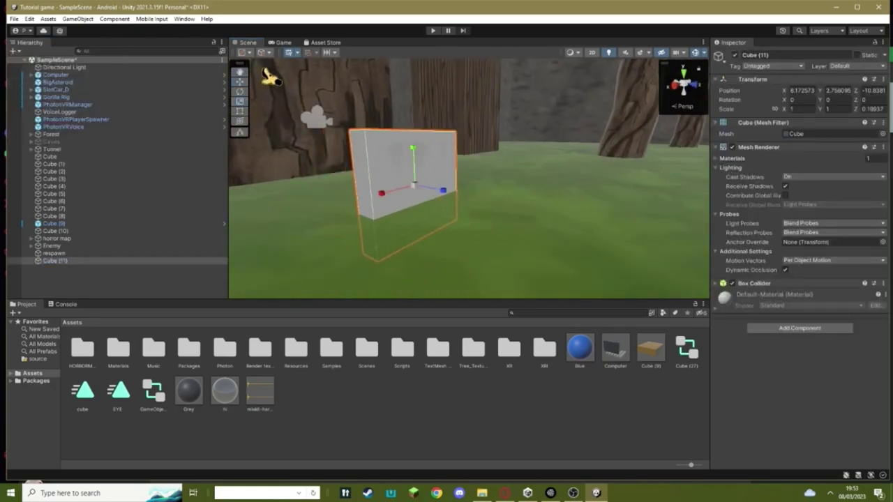
- Raise the panel above the grass and shift it along Z with the Move tool
{"action": "left_click", "coordinate": [241, 85]}
{"action": "left_click", "coordinate": [414, 154]}
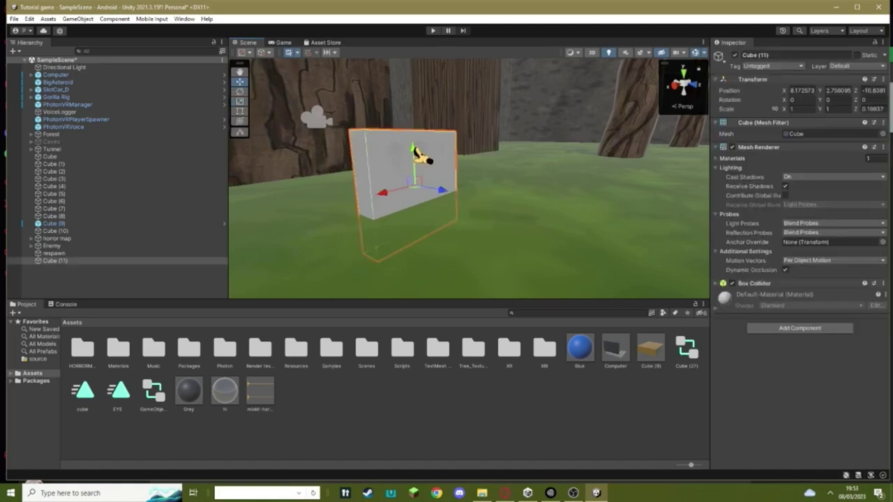
{"action": "left_click_drag", "start_coordinate": [415, 157], "coordinate": [411, 110]}
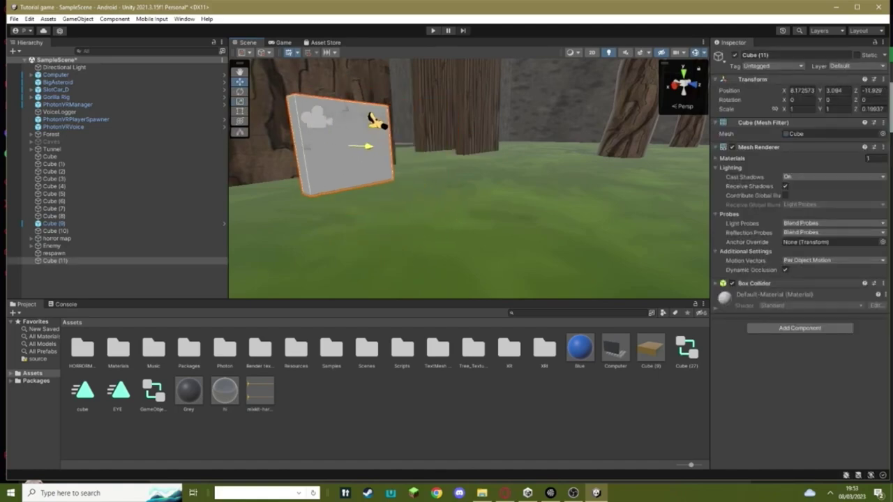
{"action": "mouse_move", "coordinate": [440, 153]}
{"action": "left_mouse_down"}
{"action": "mouse_move", "coordinate": [355, 111]}
{"action": "mouse_move", "coordinate": [309, 129]}
{"action": "mouse_move", "coordinate": [358, 154]}
{"action": "left_mouse_up"}
{"action": "scroll", "coordinate": [358, 153], "scroll_direction": "down", "scroll_amount": 3}
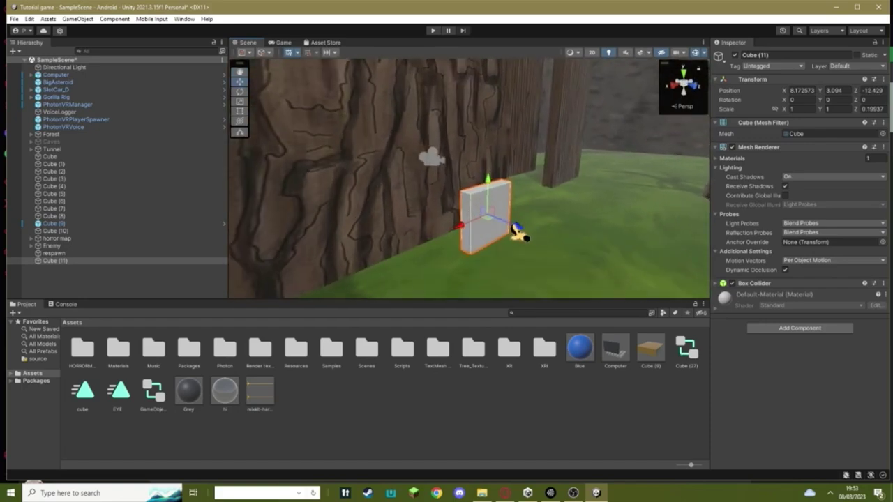
{"action": "left_click_drag", "start_coordinate": [522, 230], "coordinate": [499, 224]}
- Apply the Flyer Asteroid 1 material to the panel, then duplicate it and shrink the copy into a small button
{"action": "left_click", "coordinate": [42, 336]}
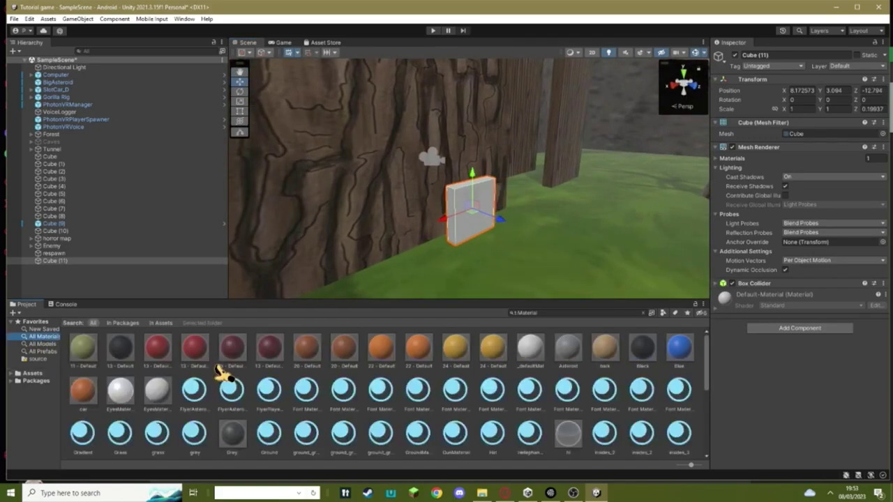
{"action": "left_click_drag", "start_coordinate": [232, 391], "coordinate": [471, 209]}
{"action": "key", "text": "f"}
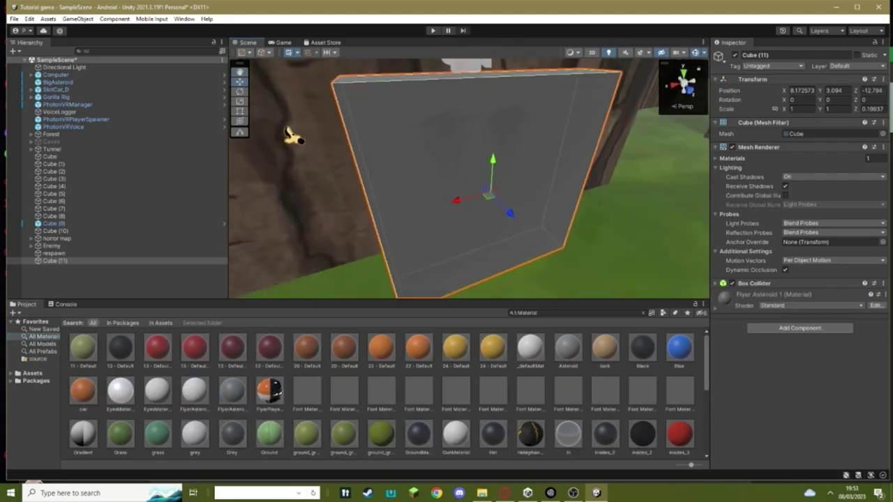
{"action": "key", "text": "ctrl+d"}
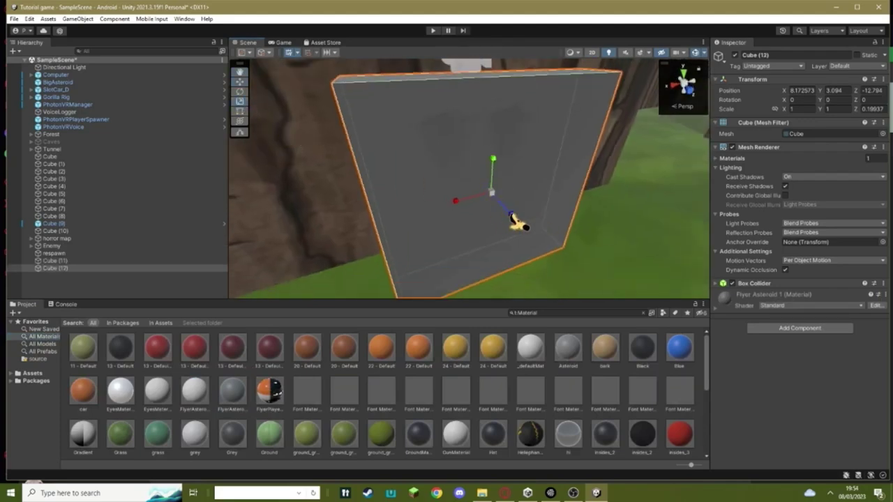
{"action": "mouse_move", "coordinate": [472, 205]}
{"action": "left_mouse_down"}
{"action": "mouse_move", "coordinate": [488, 175]}
{"action": "mouse_move", "coordinate": [428, 209]}
{"action": "left_mouse_up"}
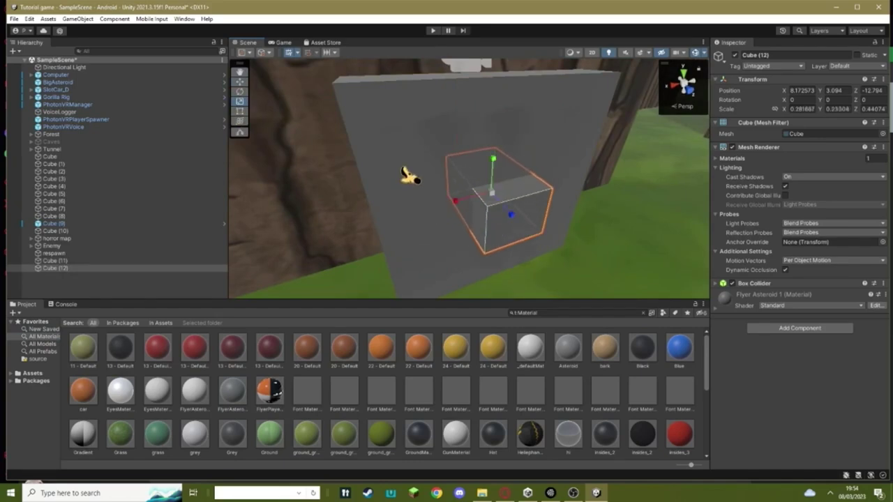
{"action": "left_click_drag", "start_coordinate": [511, 215], "coordinate": [513, 218]}
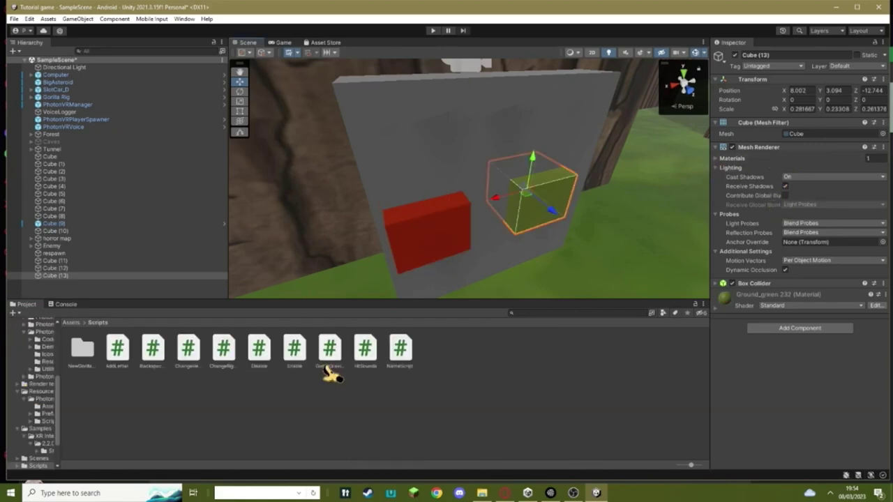
- Attach two Enable scripts and a Disable script to the green button cube
{"action": "left_click_drag", "start_coordinate": [296, 363], "coordinate": [773, 352]}
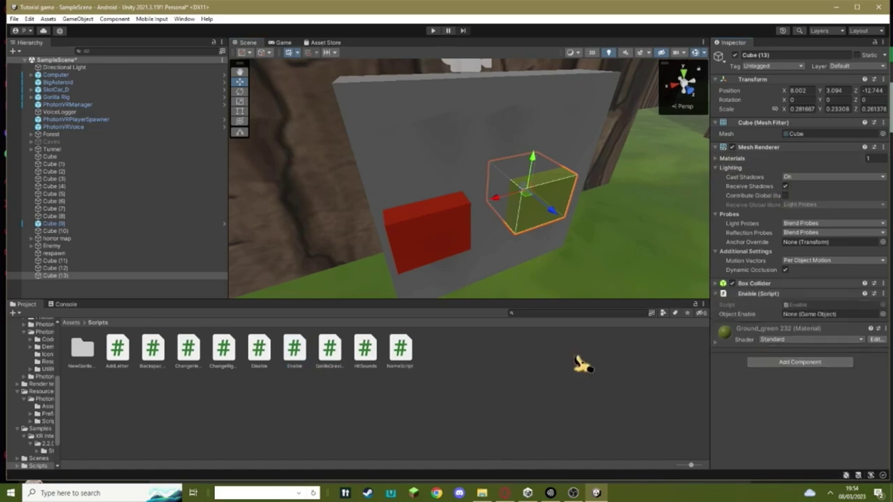
{"action": "left_click_drag", "start_coordinate": [809, 405], "coordinate": [801, 406]}
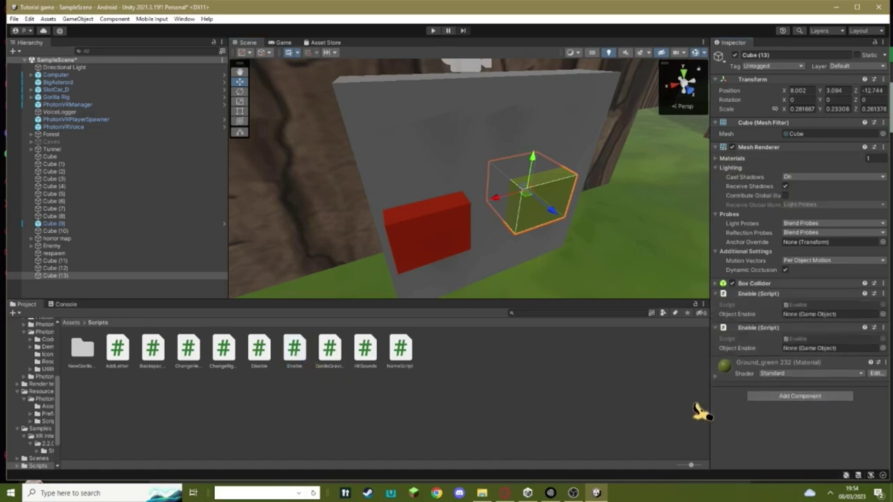
{"action": "left_click_drag", "start_coordinate": [272, 357], "coordinate": [859, 445]}
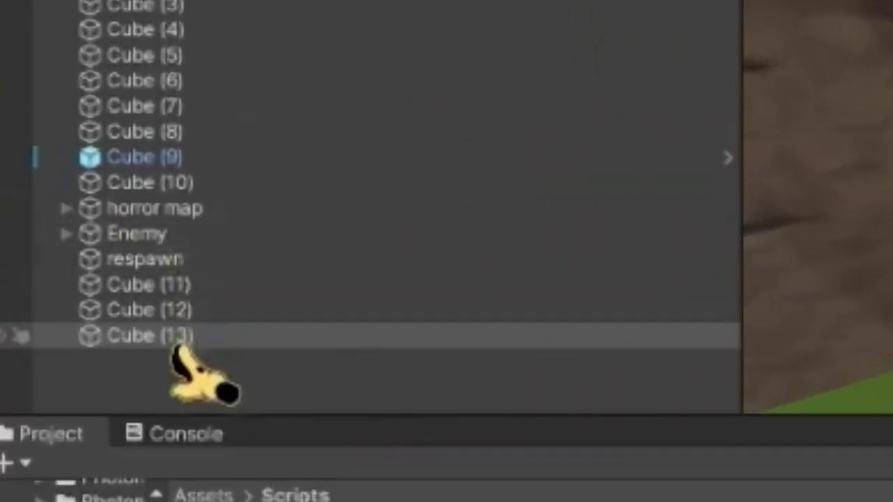
- Rename Cube (13) to 'green' and Cube (12) to 'red' in the Hierarchy
{"action": "right_click", "coordinate": [64, 276]}
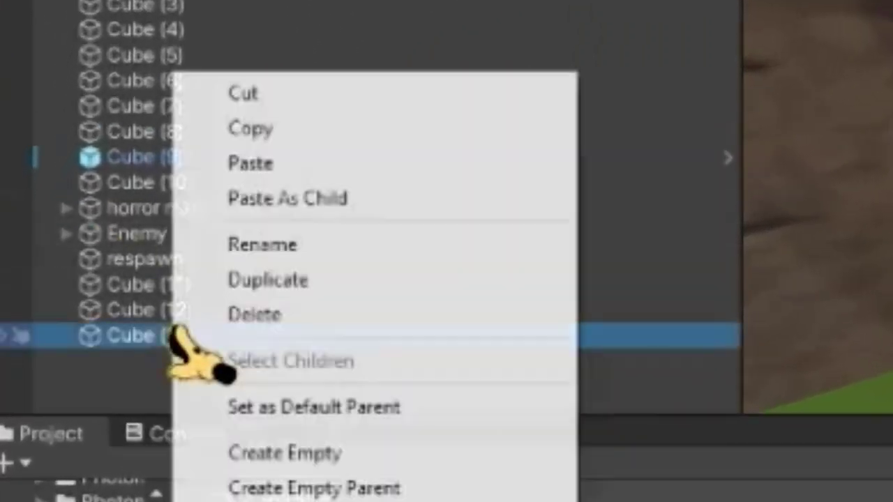
{"action": "left_click", "coordinate": [279, 244]}
{"action": "type", "text": "g"}
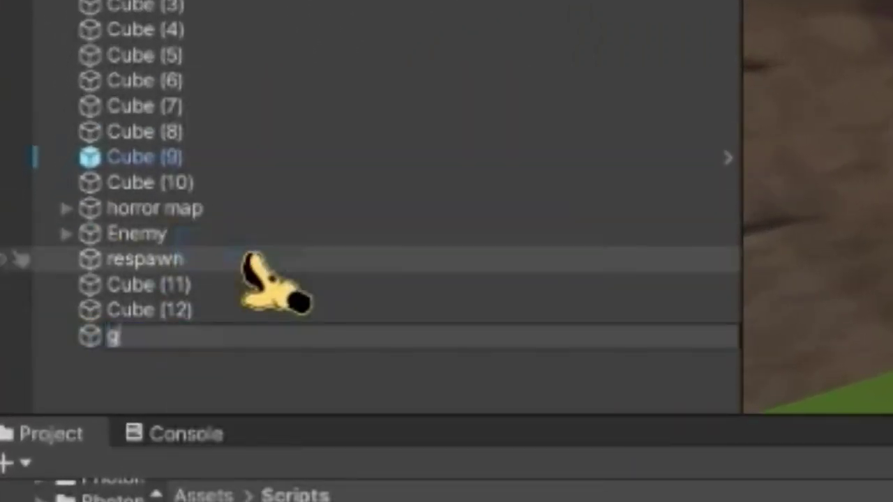
{"action": "type", "text": "reen"}
{"action": "key", "text": "Return"}
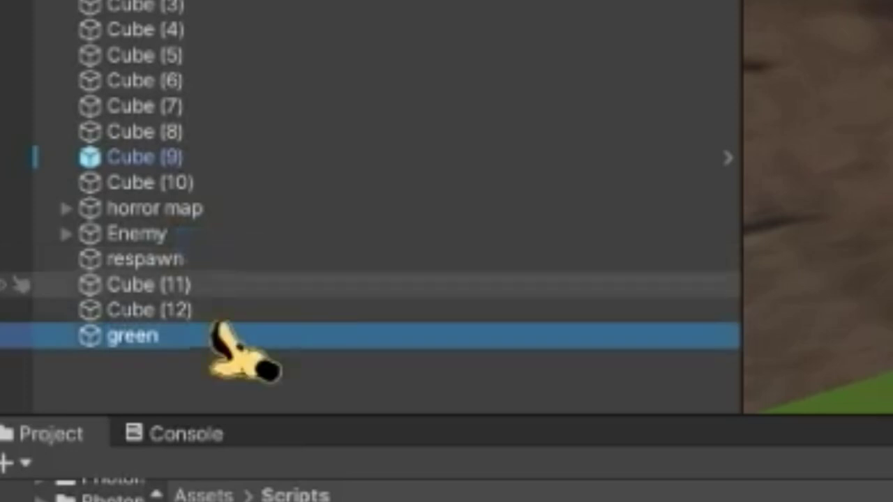
{"action": "left_click", "coordinate": [183, 312]}
{"action": "right_click", "coordinate": [183, 311]}
{"action": "left_click", "coordinate": [283, 243]}
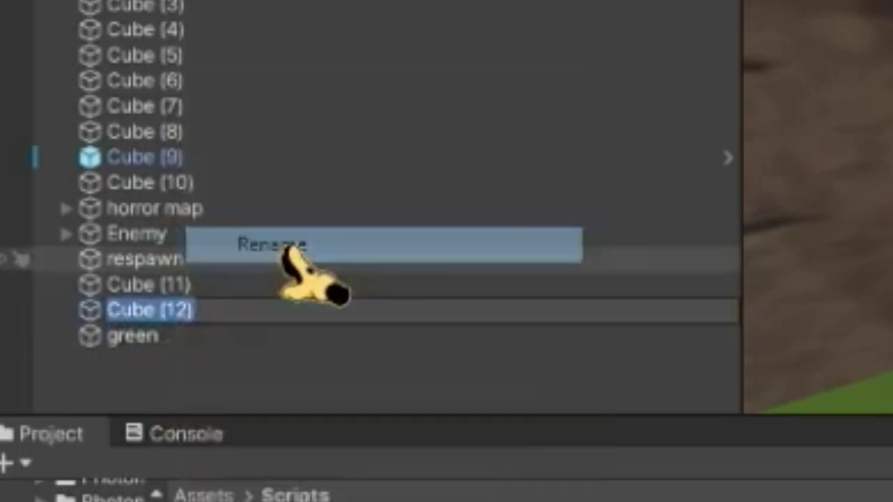
{"action": "type", "text": "red"}
{"action": "key", "text": "Return"}
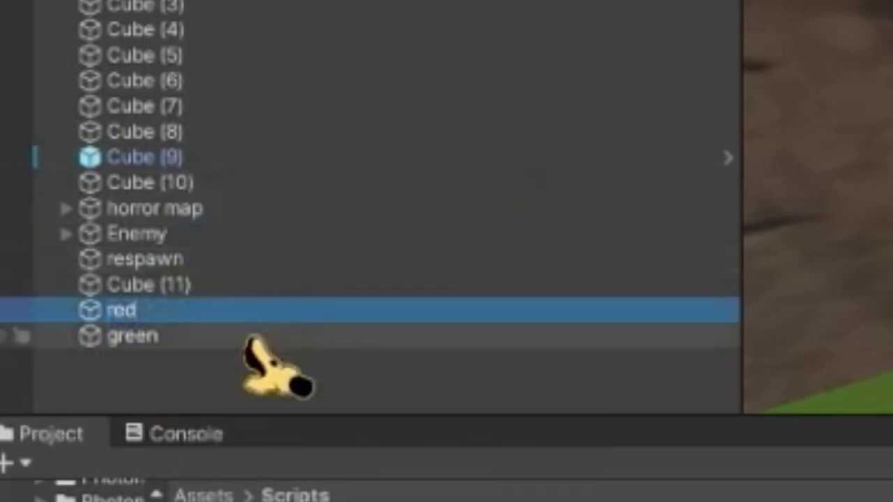
{"action": "left_click", "coordinate": [254, 336]}
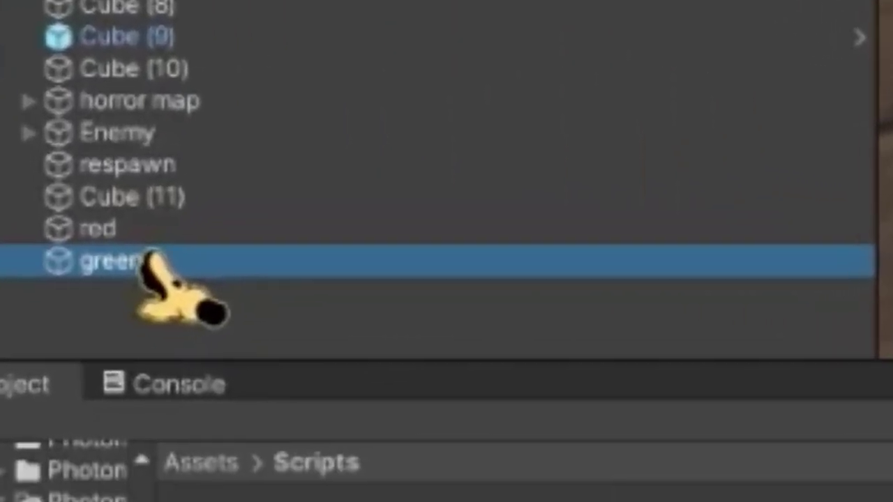
- Fill green's Enable/Disable target slots so it disables itself, and deactivate the green object
{"action": "mouse_move", "coordinate": [216, 349]}
{"action": "left_mouse_down"}
{"action": "mouse_move", "coordinate": [721, 280]}
{"action": "mouse_move", "coordinate": [662, 248]}
{"action": "left_mouse_up"}
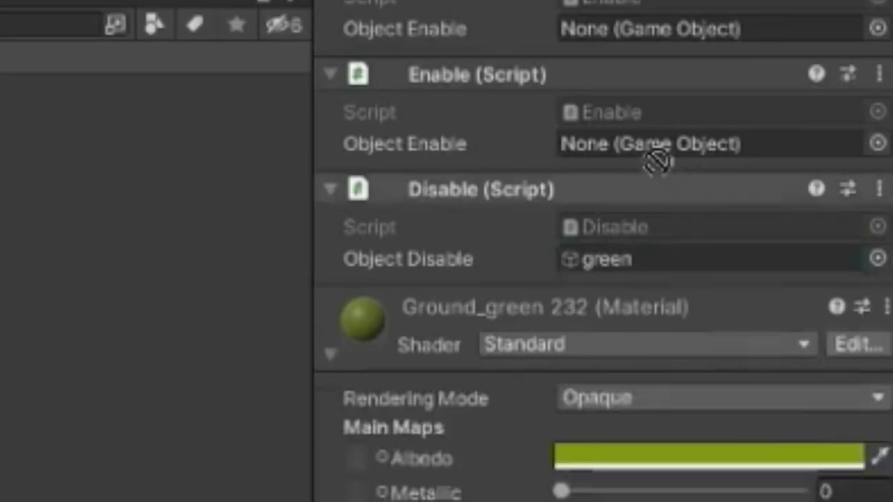
{"action": "left_click_drag", "start_coordinate": [658, 160], "coordinate": [668, 163]}
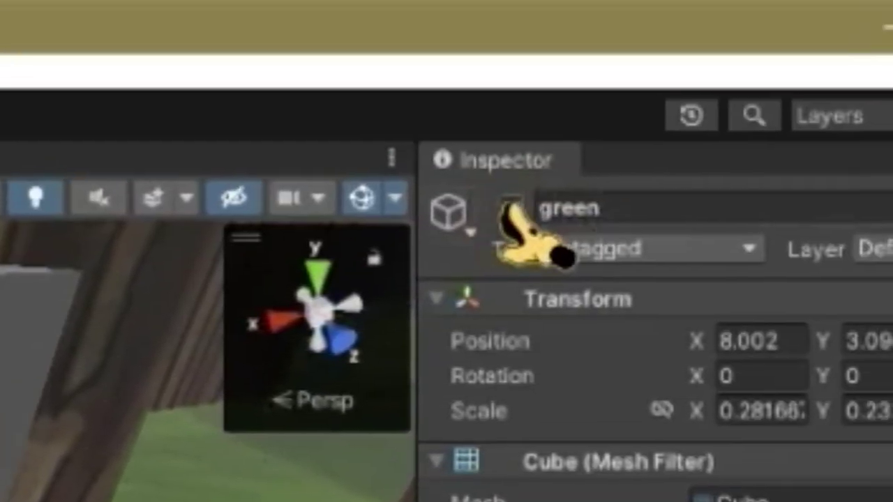
{"action": "left_click", "coordinate": [512, 208]}
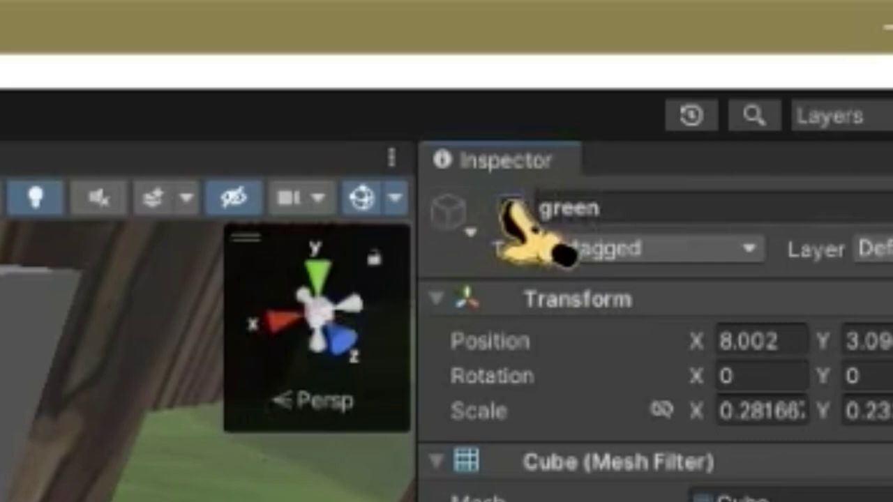
- Give the red button Enable and Disable scripts, with red assigned to disable itself
{"action": "left_click", "coordinate": [49, 268]}
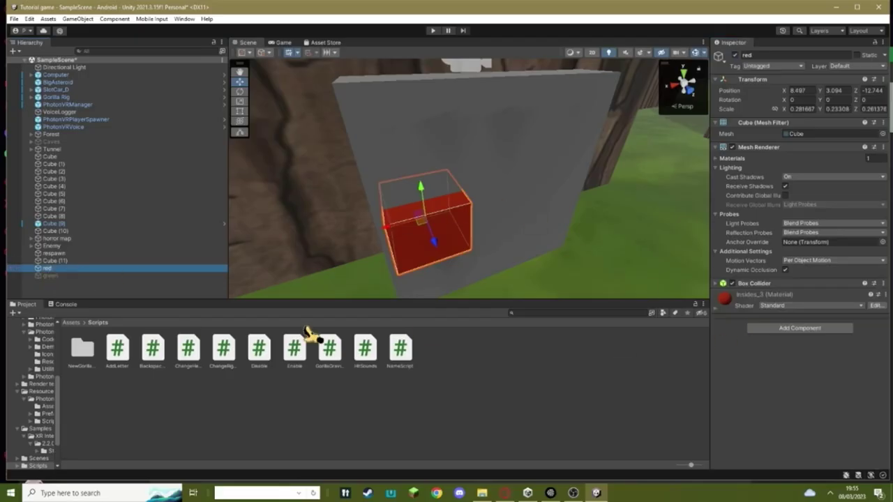
{"action": "mouse_move", "coordinate": [294, 349]}
{"action": "left_mouse_down"}
{"action": "mouse_move", "coordinate": [820, 359]}
{"action": "mouse_move", "coordinate": [809, 398]}
{"action": "left_mouse_up"}
{"action": "left_click", "coordinate": [757, 436]}
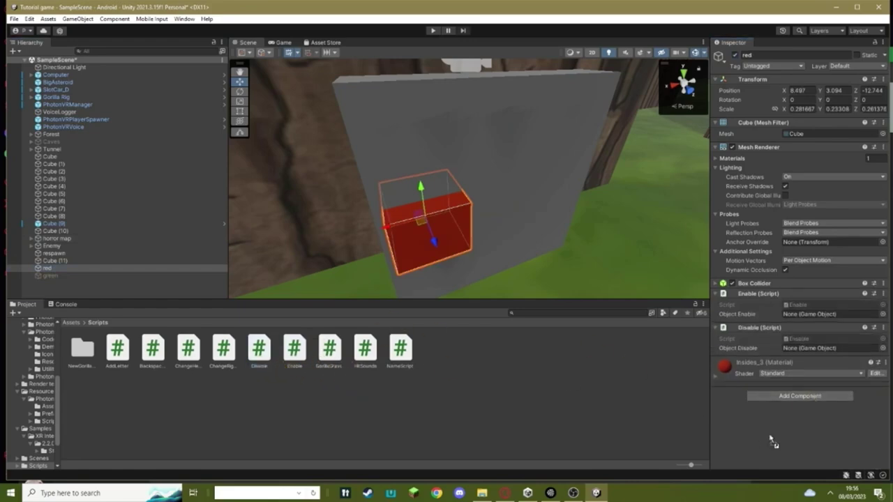
{"action": "left_click_drag", "start_coordinate": [770, 439], "coordinate": [774, 434]}
{"action": "left_click", "coordinate": [47, 270]}
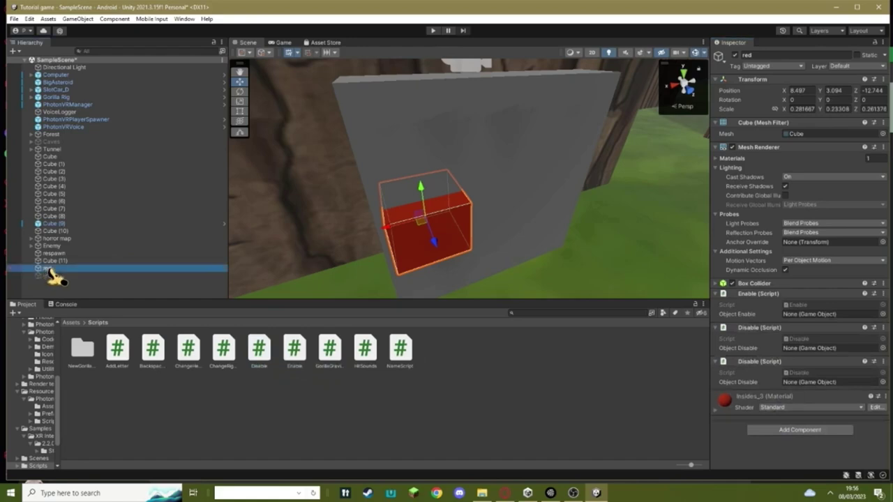
{"action": "mouse_move", "coordinate": [53, 276]}
{"action": "left_mouse_down"}
{"action": "mouse_move", "coordinate": [808, 394]}
{"action": "mouse_move", "coordinate": [817, 388]}
{"action": "left_mouse_up"}
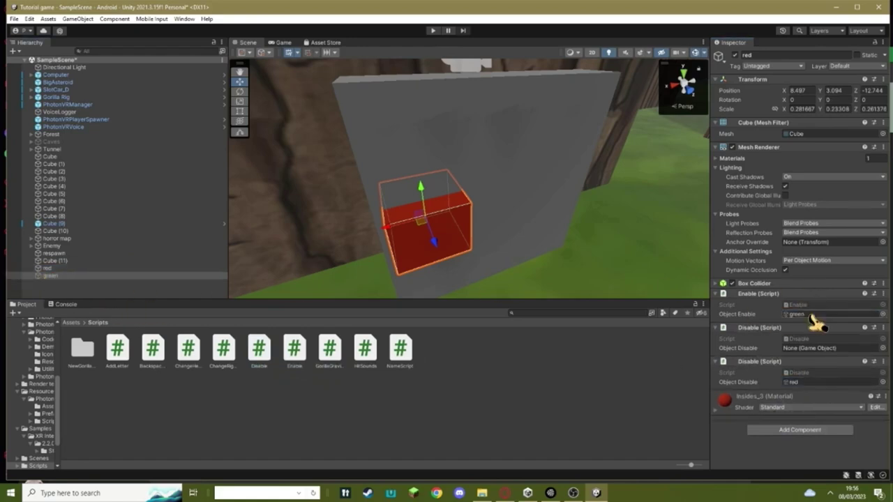
{"action": "left_click", "coordinate": [407, 144]}
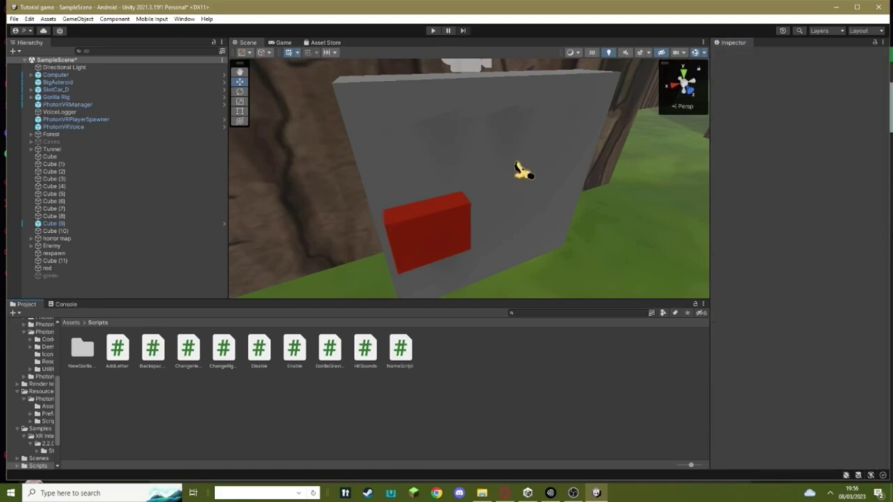
- Add an Audio Source to the wall cube with Loop and Play On Awake enabled
{"action": "left_click", "coordinate": [450, 167]}
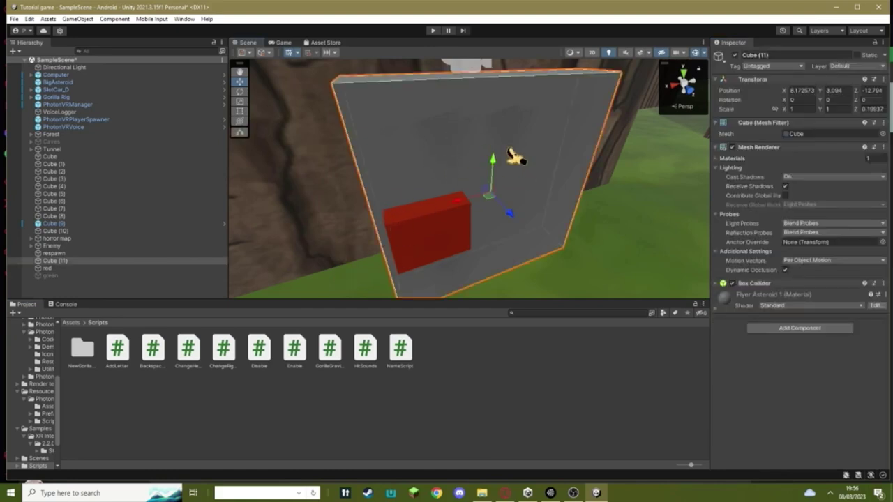
{"action": "left_click", "coordinate": [813, 334]}
{"action": "type", "text": "audio s"}
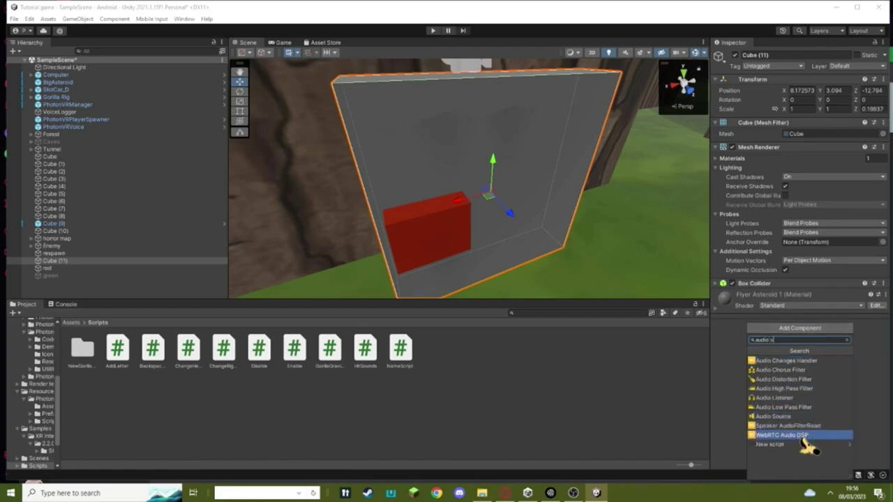
{"action": "left_click", "coordinate": [805, 422]}
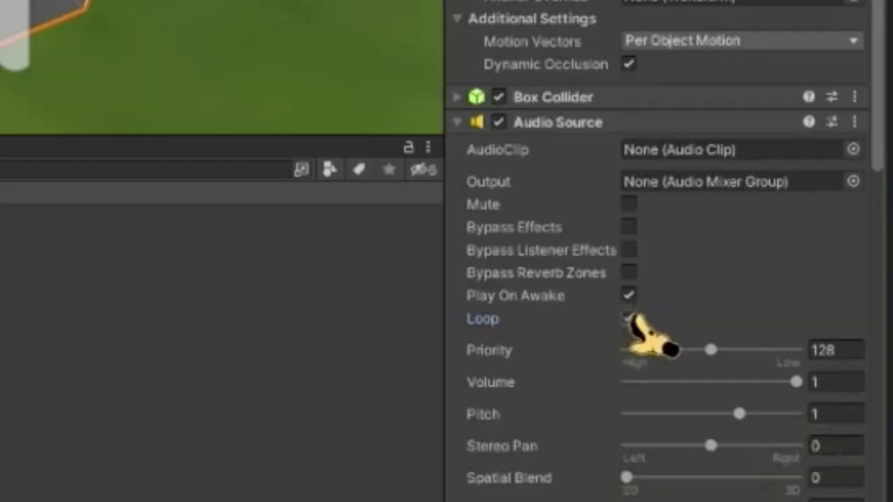
{"action": "left_click", "coordinate": [784, 374]}
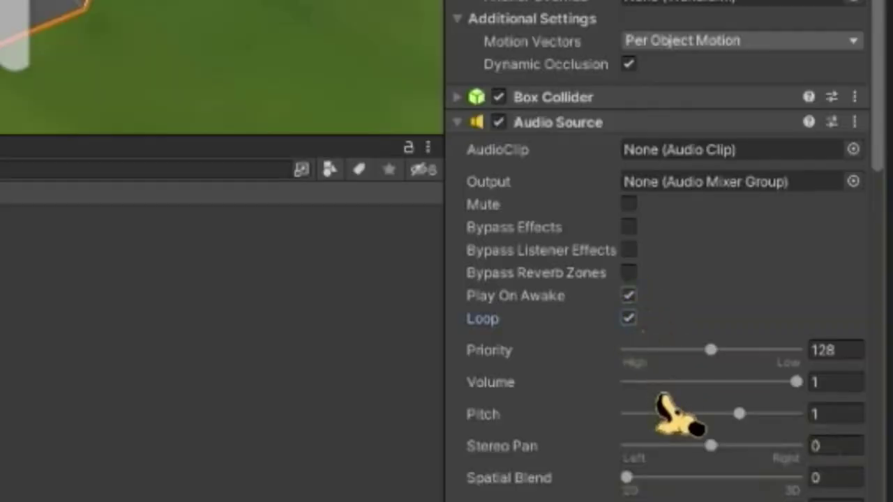
{"action": "left_click", "coordinate": [628, 296]}
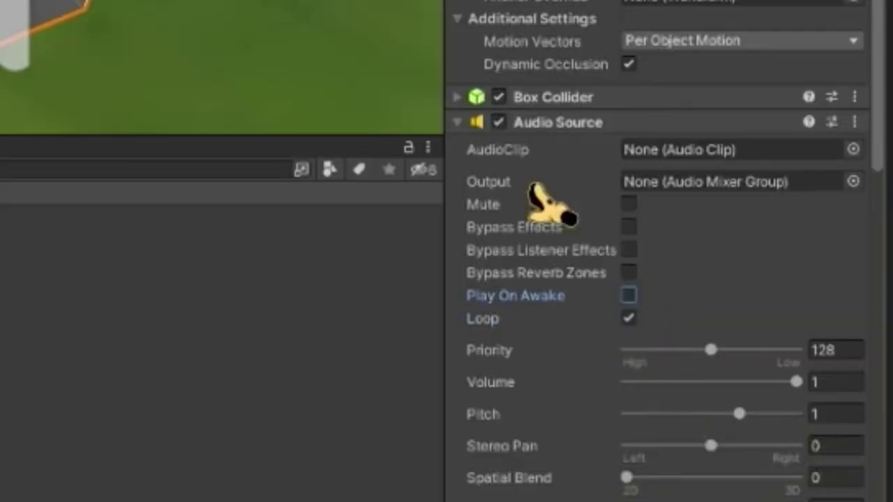
{"action": "left_click", "coordinate": [628, 296]}
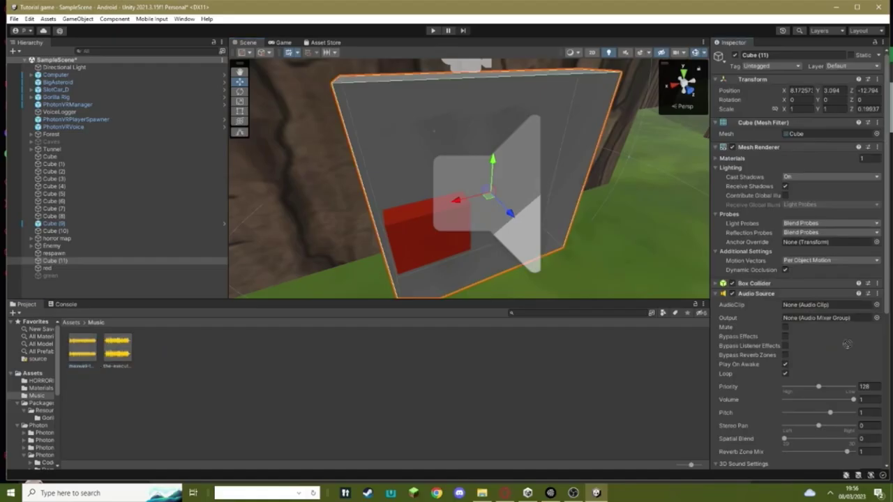
- Assign the Maxwell the cat theme music clip to the Audio Source's AudioClip
{"action": "left_click_drag", "start_coordinate": [82, 346], "coordinate": [823, 304]}
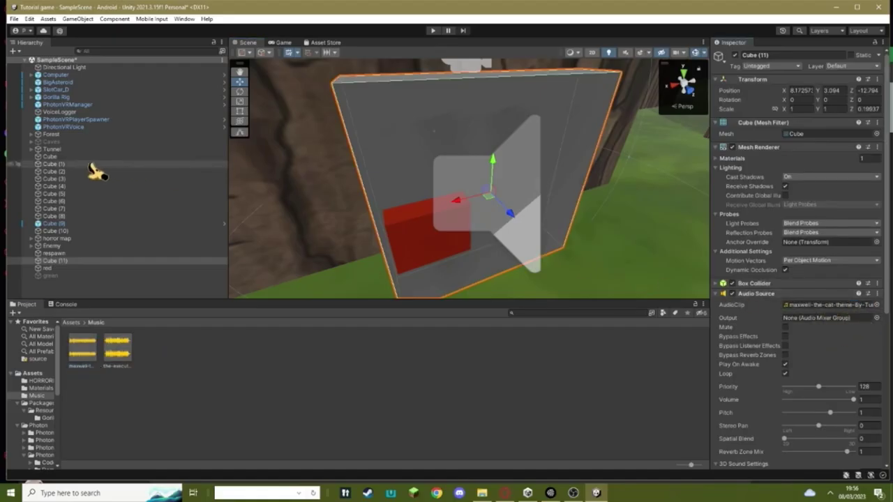
{"action": "left_click", "coordinate": [31, 134]}
{"action": "left_click", "coordinate": [89, 158]}
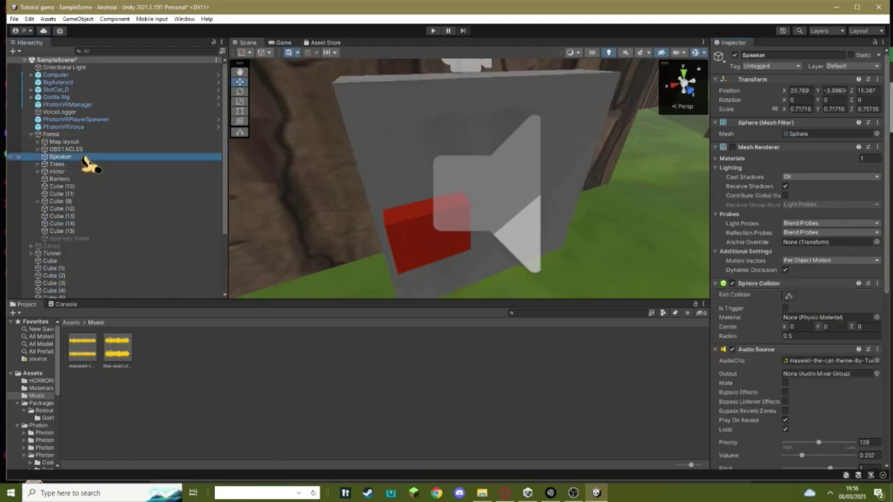
{"action": "left_click", "coordinate": [140, 155], "text": "ctrl"}
{"action": "left_click", "coordinate": [31, 134]}
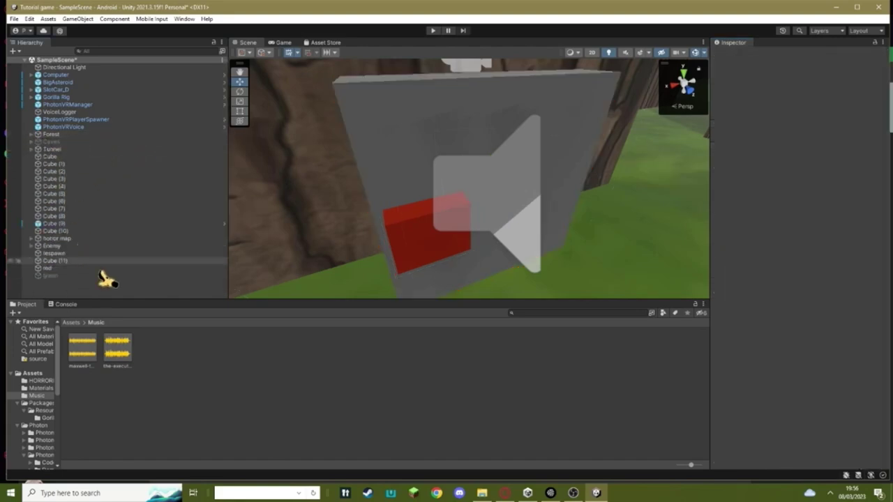
- Rename the wall cube to 'speaker'
{"action": "left_click", "coordinate": [52, 262]}
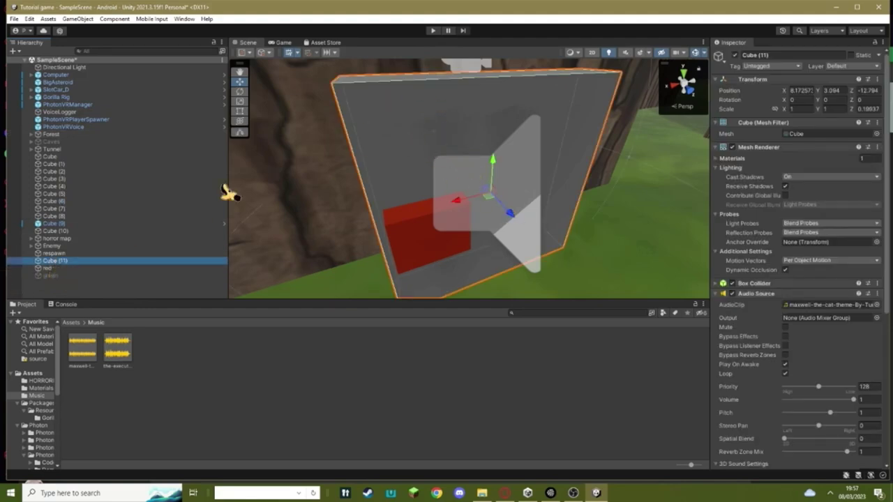
{"action": "right_click", "coordinate": [56, 261]}
{"action": "left_click", "coordinate": [87, 249]}
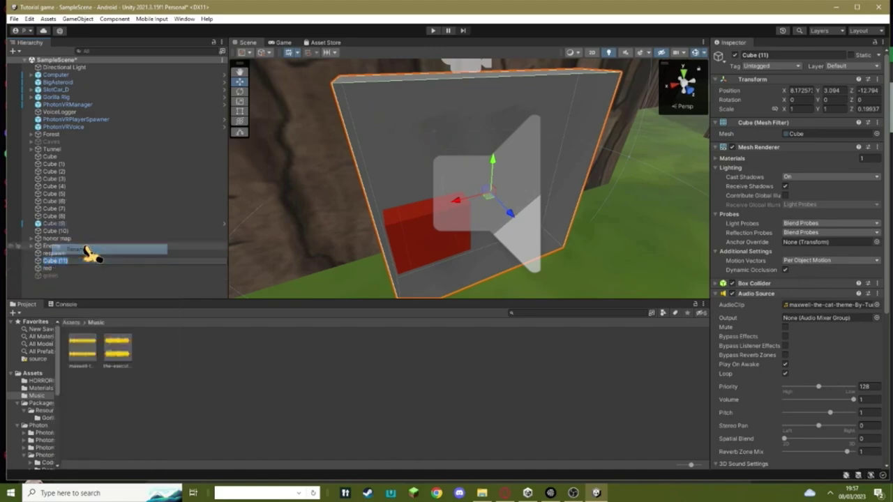
{"action": "key", "text": "BackSpace"}
{"action": "type", "text": "speaker"}
{"action": "key", "text": "Return"}
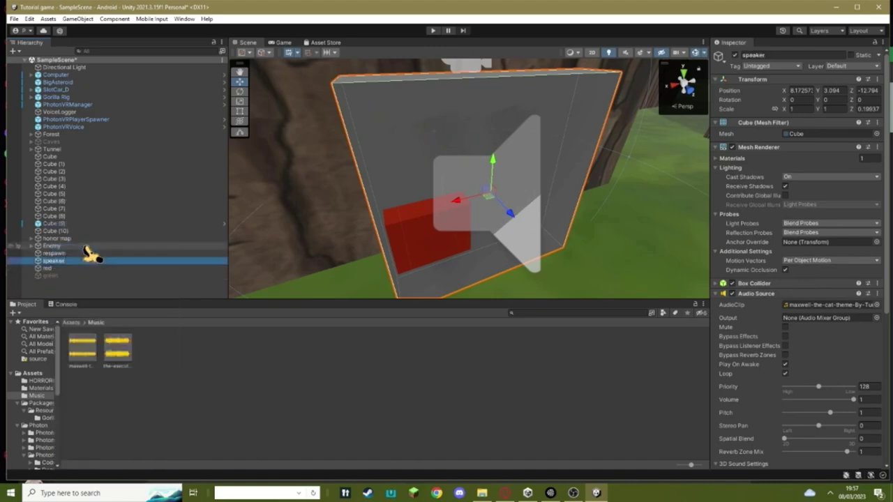
- Duplicate the speaker as 'backboard' and remove the copy's Audio Source component
{"action": "key", "text": "ctrl+d"}
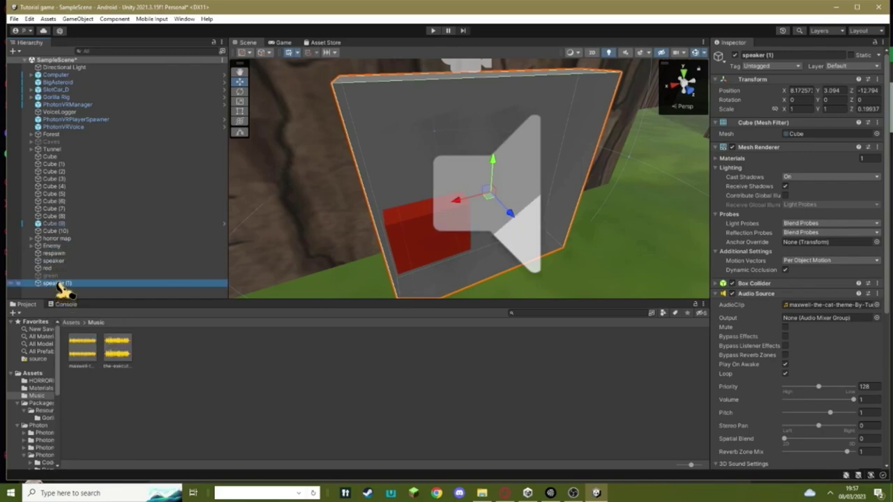
{"action": "right_click", "coordinate": [62, 286]}
{"action": "left_click", "coordinate": [83, 250]}
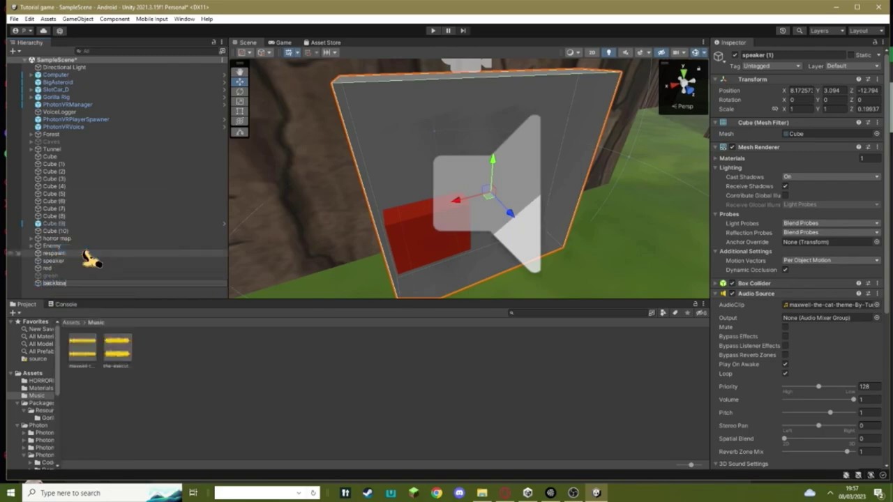
{"action": "type", "text": "rd"}
{"action": "key", "text": "Return"}
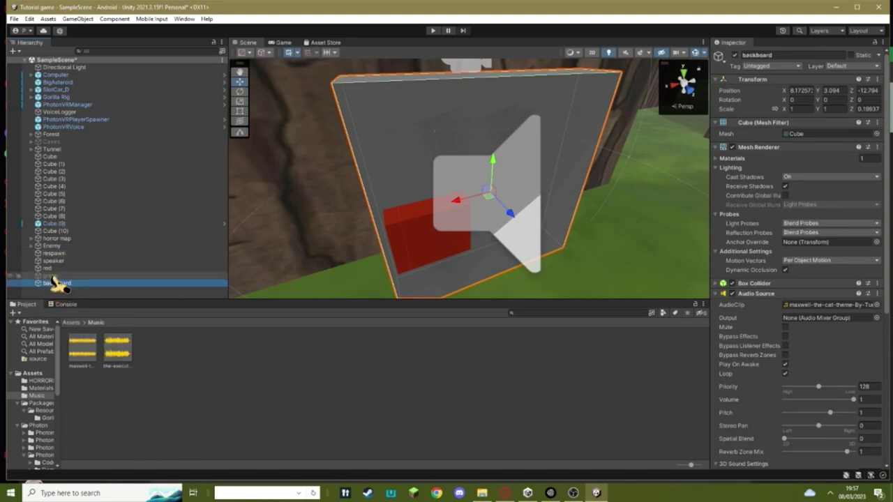
{"action": "right_click", "coordinate": [757, 299]}
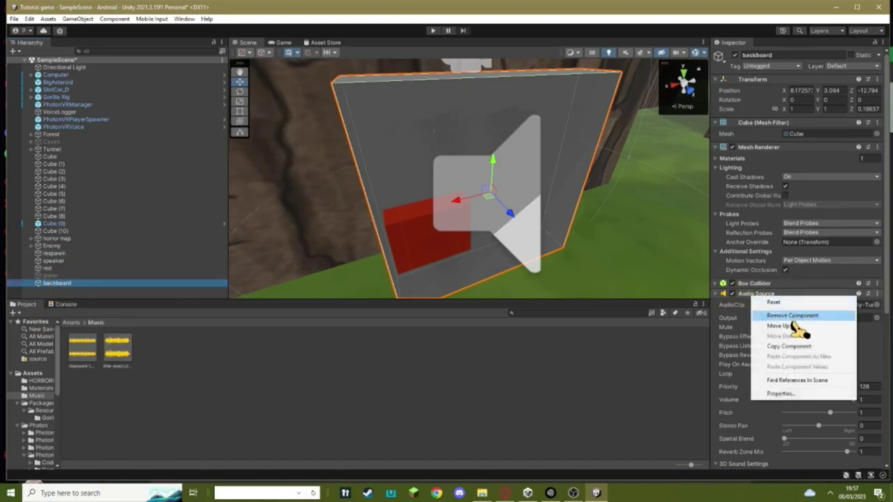
{"action": "left_click", "coordinate": [786, 314]}
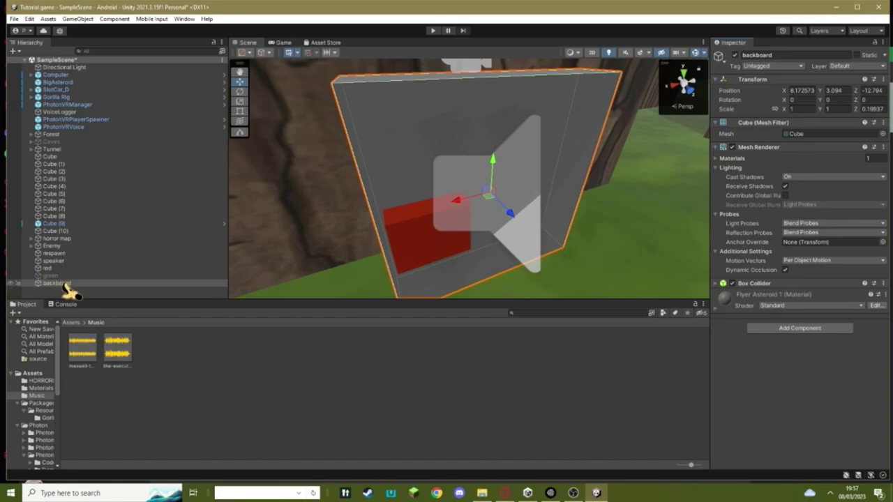
- Move backboard just below respawn in the Hierarchy
{"action": "left_click_drag", "start_coordinate": [66, 286], "coordinate": [57, 257]}
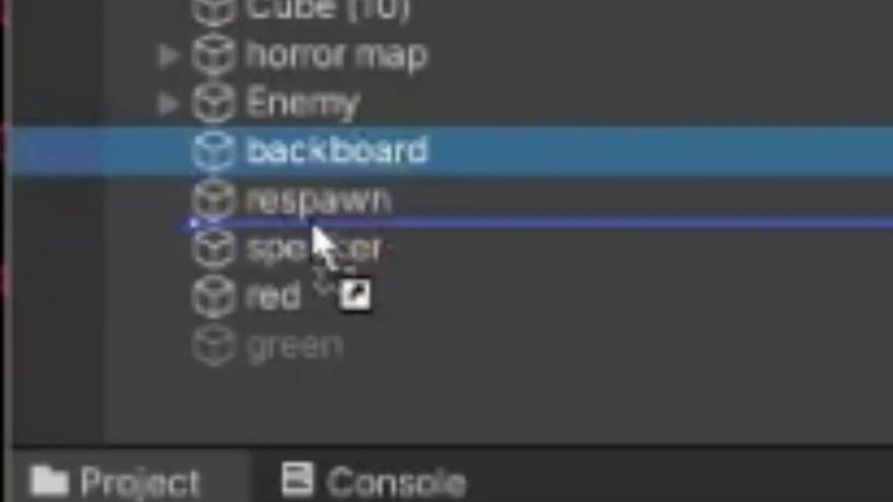
{"action": "left_click_drag", "start_coordinate": [61, 254], "coordinate": [56, 265]}
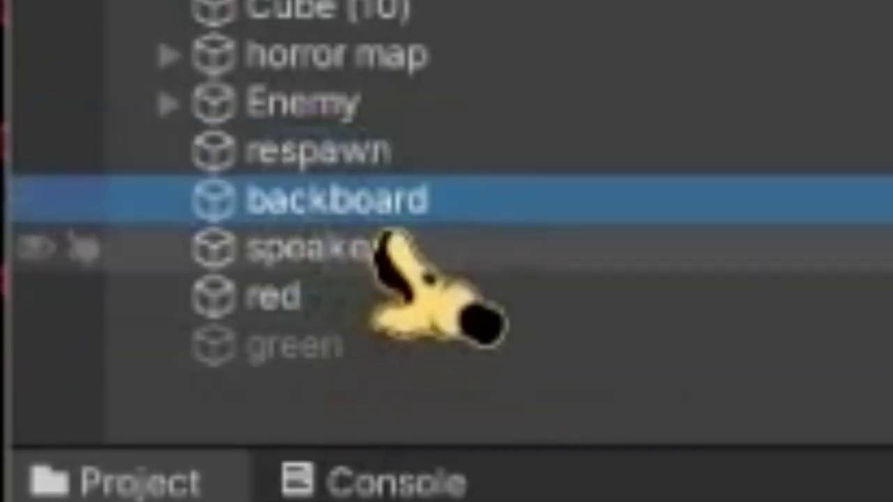
{"action": "left_click", "coordinate": [64, 268]}
- Assign speaker to the red button's Disable field and the green button's Enable field
{"action": "left_click", "coordinate": [296, 293]}
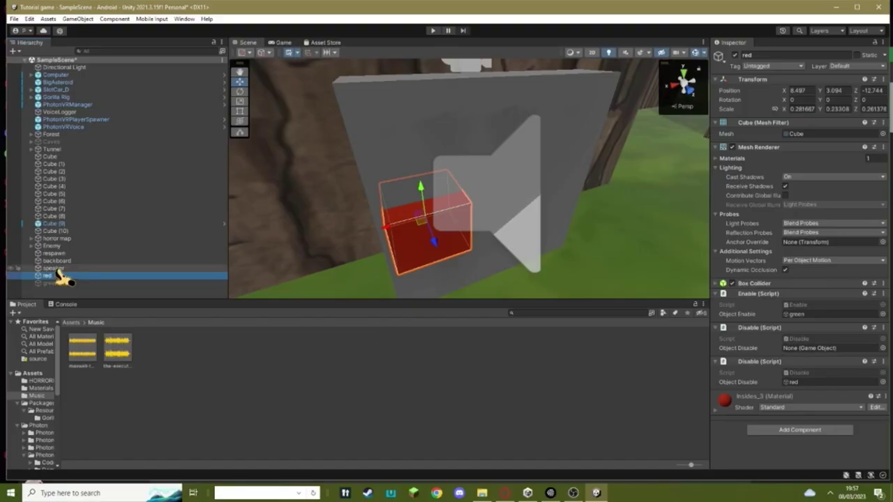
{"action": "left_click", "coordinate": [57, 270]}
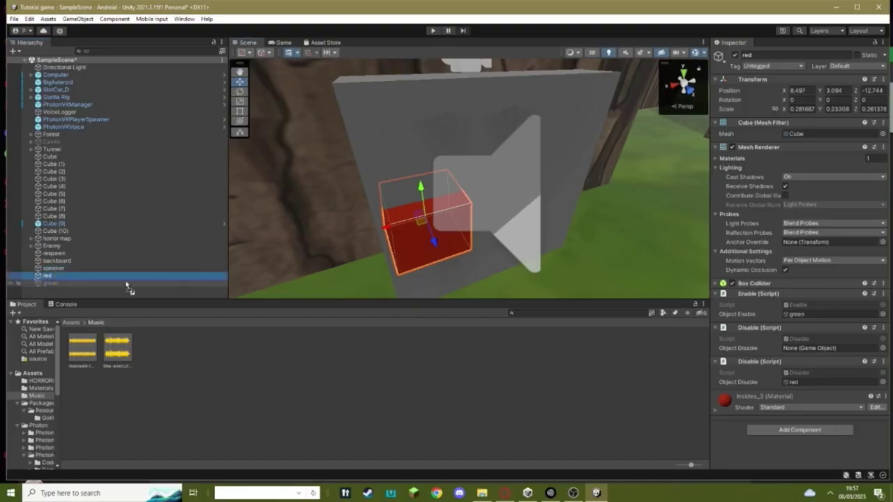
{"action": "left_click_drag", "start_coordinate": [126, 287], "coordinate": [74, 276]}
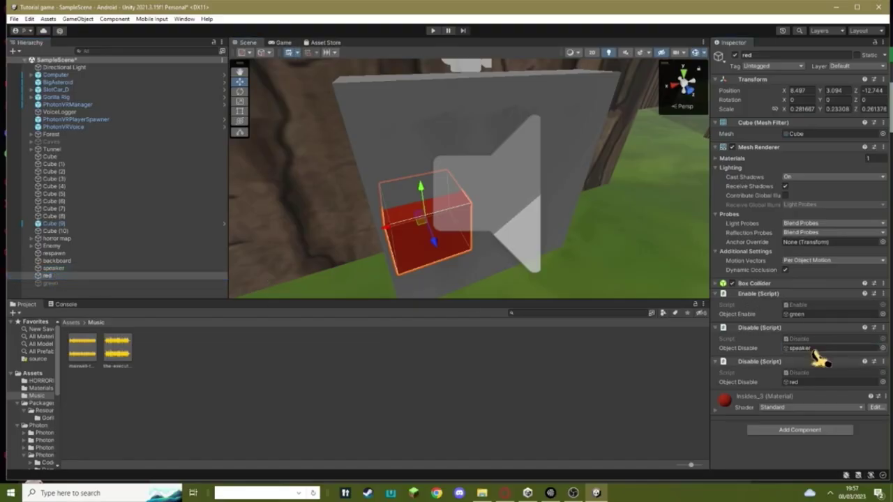
{"action": "left_click_drag", "start_coordinate": [56, 283], "coordinate": [786, 364]}
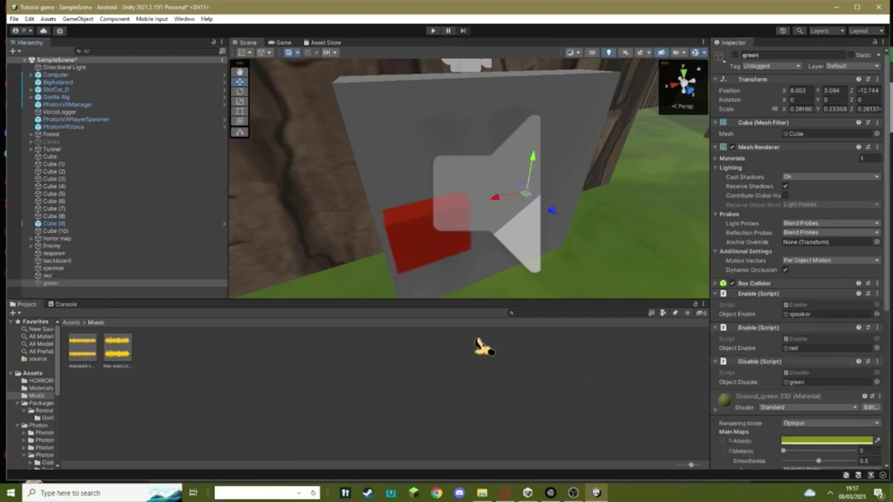
{"action": "left_click", "coordinate": [56, 276]}
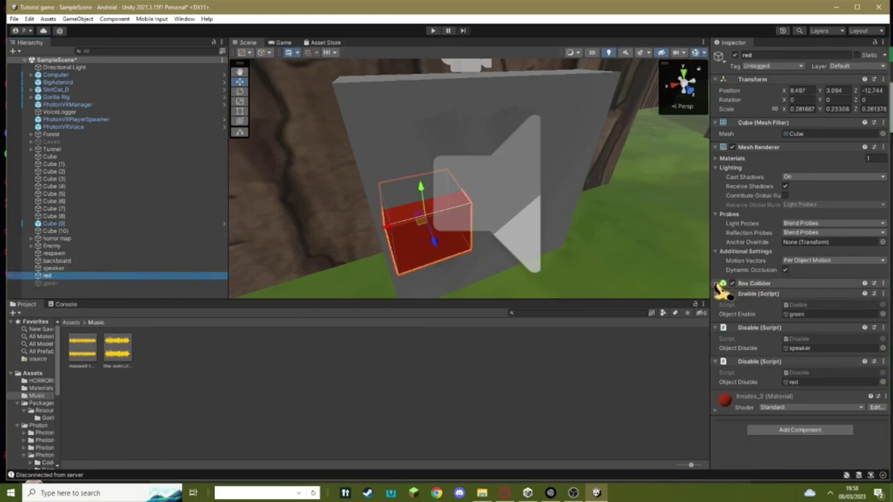
{"action": "left_click", "coordinate": [720, 285]}
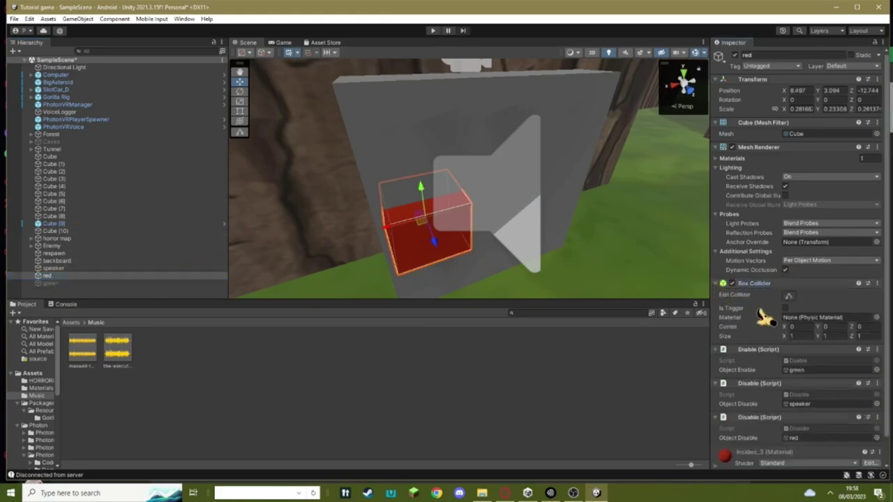
{"action": "left_click", "coordinate": [49, 283]}
{"action": "left_click", "coordinate": [492, 268]}
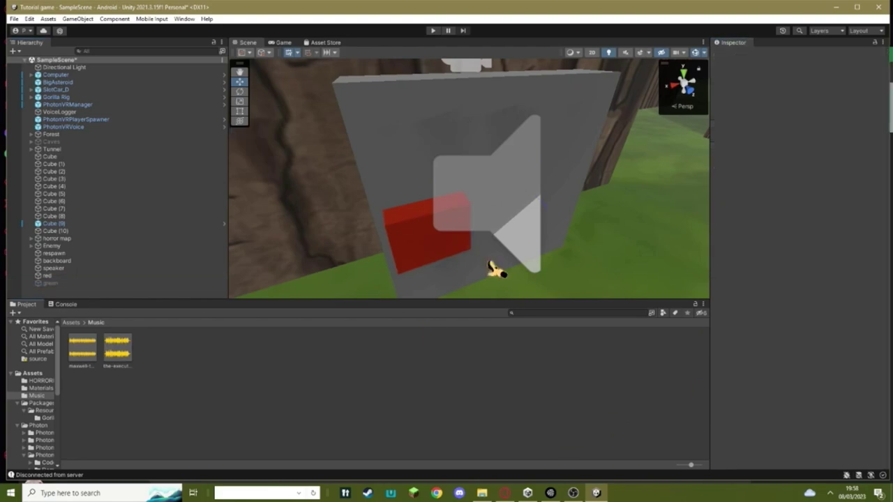
- Test-run the scene by pushing the LeftHand Controller into the red button, then stop
{"action": "left_click", "coordinate": [432, 30]}
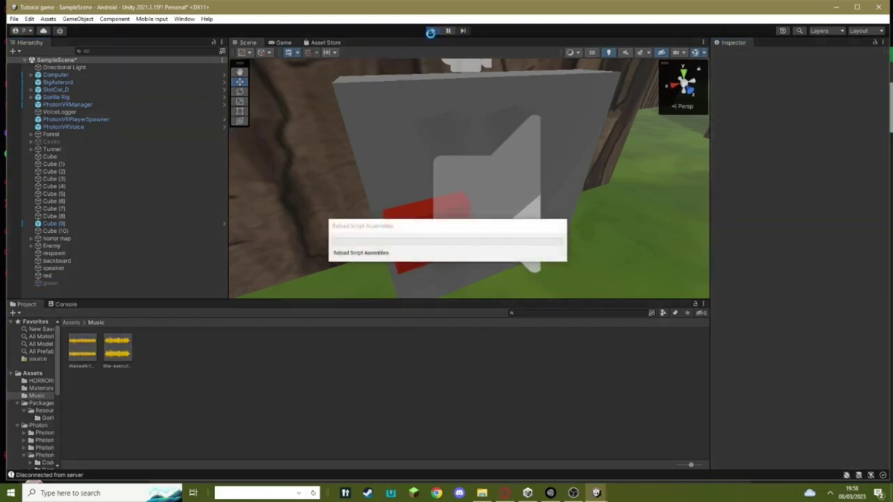
{"action": "left_click", "coordinate": [537, 237]}
{"action": "mouse_move", "coordinate": [556, 228]}
{"action": "left_mouse_down"}
{"action": "mouse_move", "coordinate": [515, 212]}
{"action": "mouse_move", "coordinate": [593, 178]}
{"action": "mouse_move", "coordinate": [578, 192]}
{"action": "left_mouse_up"}
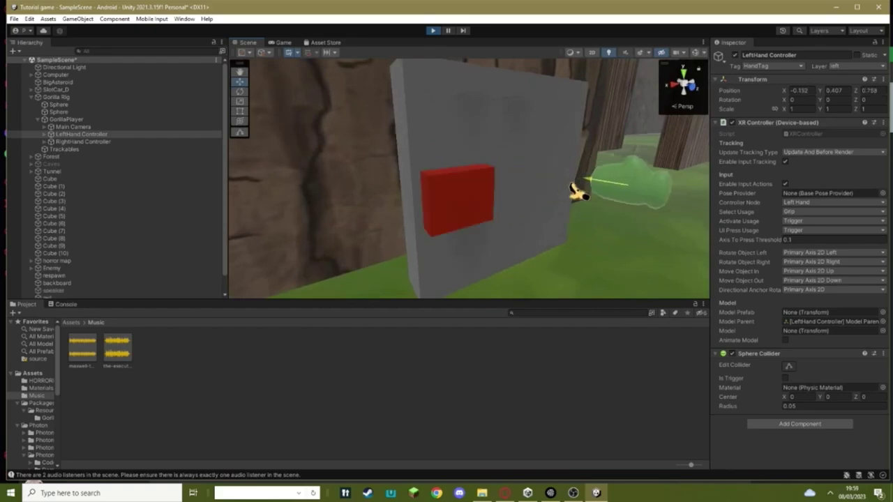
{"action": "left_click", "coordinate": [432, 30]}
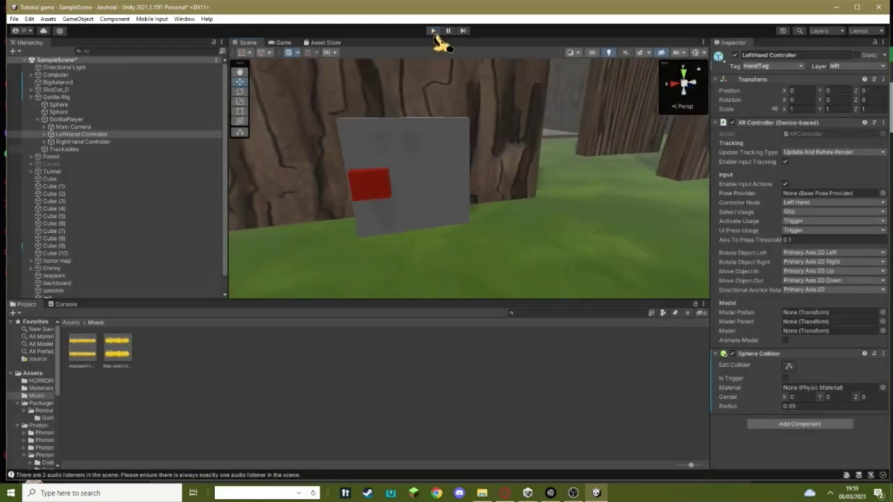
{"action": "mouse_move", "coordinate": [488, 155]}
{"action": "right_mouse_down"}
{"action": "mouse_move", "coordinate": [445, 161]}
{"action": "mouse_move", "coordinate": [478, 179]}
{"action": "right_mouse_up"}
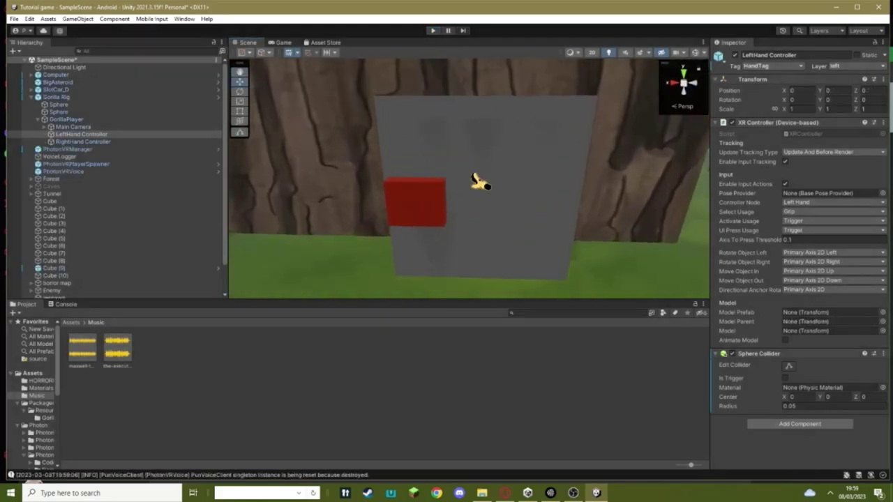
{"action": "left_click", "coordinate": [549, 175]}
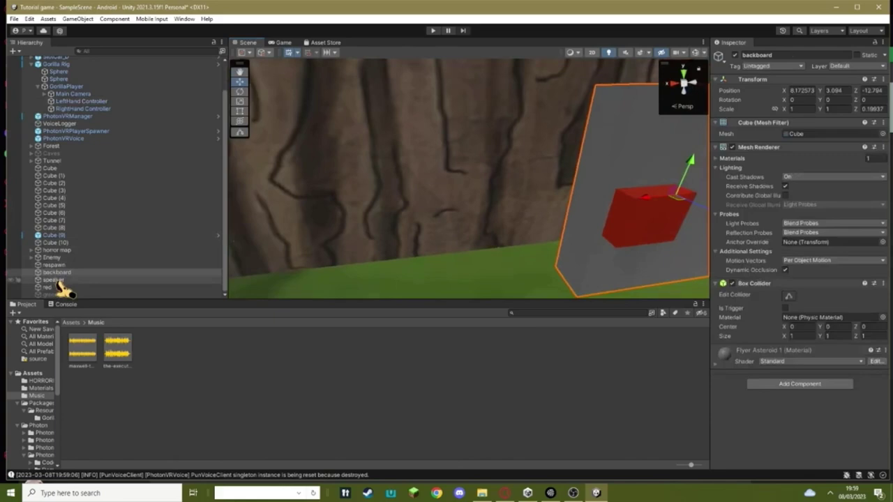
- Select the red button, speaker and backboard and group them under a new empty parent
{"action": "left_click", "coordinate": [68, 282]}
{"action": "key", "text": "f"}
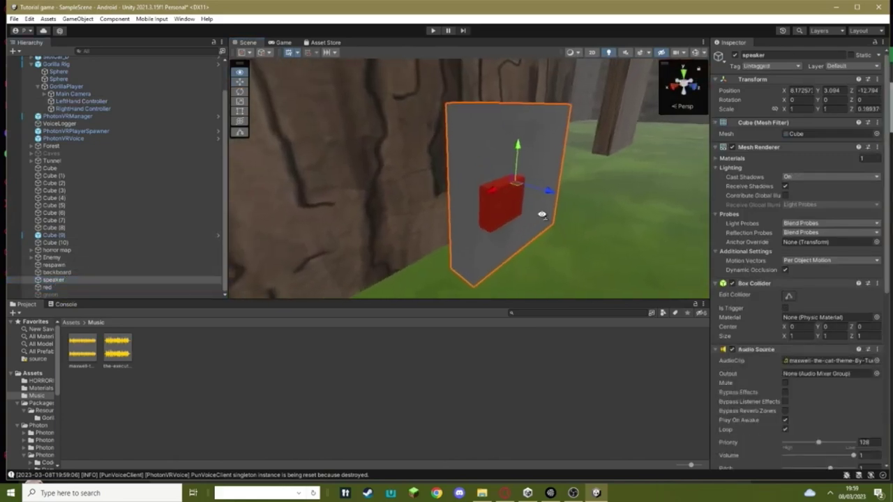
{"action": "left_click", "coordinate": [50, 287], "text": "ctrl"}
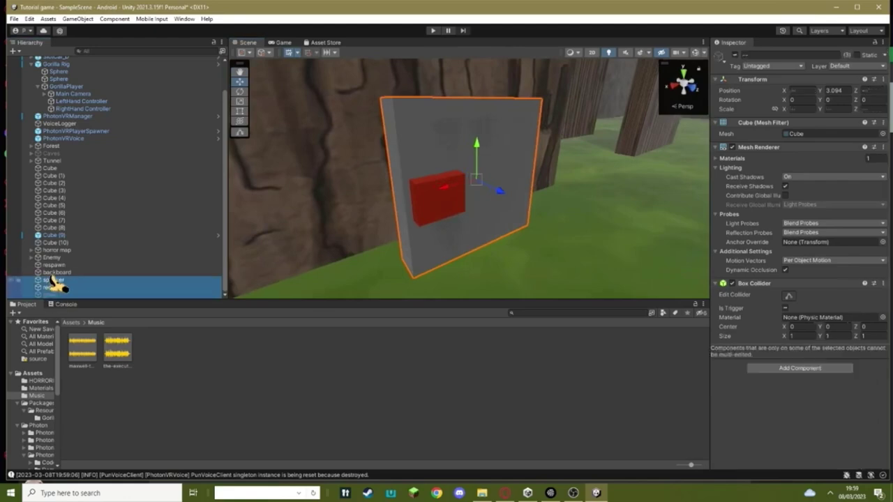
{"action": "right_click", "coordinate": [53, 278]}
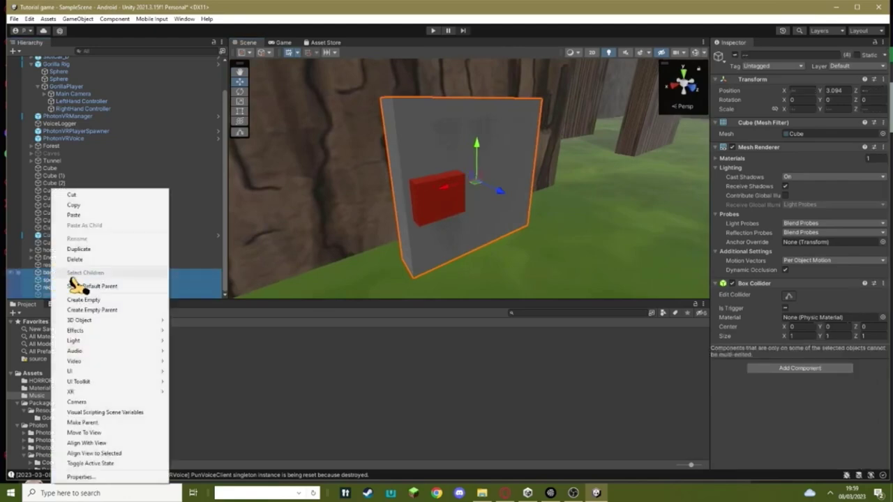
{"action": "left_click", "coordinate": [104, 309]}
- Rename the new parent to 'Speaker' and frame it in a wide view of the cave
{"action": "right_click", "coordinate": [52, 279]}
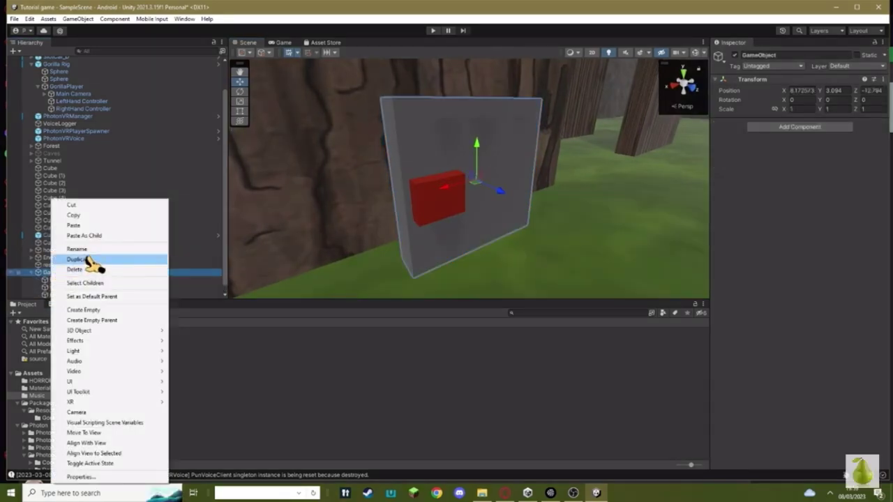
{"action": "left_click", "coordinate": [87, 251]}
{"action": "type", "text": "Speak"}
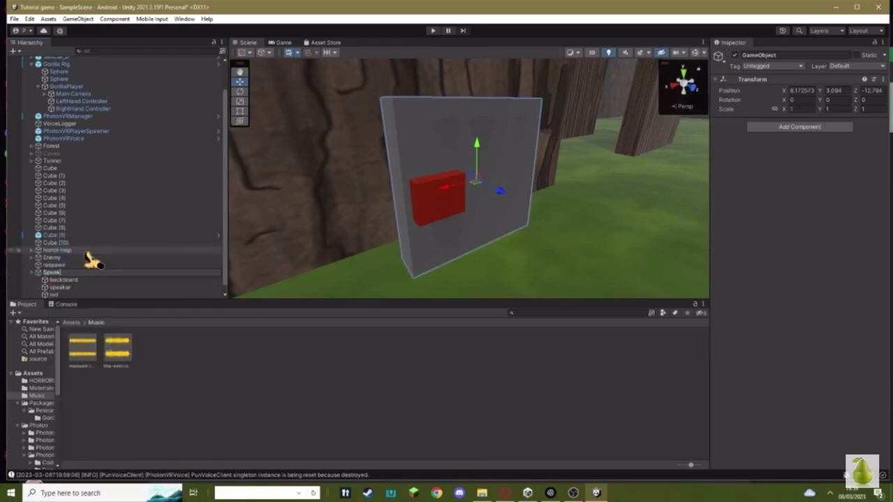
{"action": "type", "text": "er"}
{"action": "key", "text": "Return"}
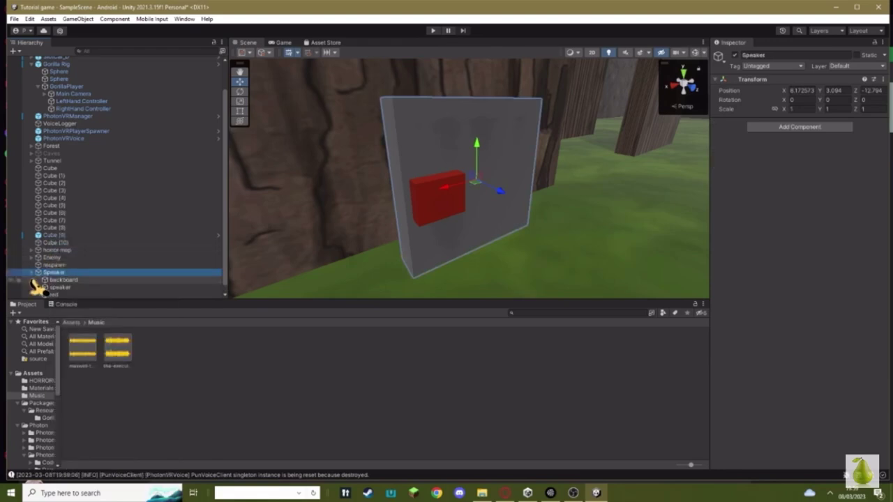
{"action": "double_click", "coordinate": [35, 274]}
{"action": "mouse_move", "coordinate": [409, 183]}
{"action": "left_mouse_down"}
{"action": "mouse_move", "coordinate": [328, 189]}
{"action": "mouse_move", "coordinate": [370, 192]}
{"action": "left_mouse_up"}
{"action": "mouse_move", "coordinate": [370, 192]}
{"action": "right_mouse_down"}
{"action": "mouse_move", "coordinate": [556, 93]}
{"action": "mouse_move", "coordinate": [594, 146]}
{"action": "mouse_move", "coordinate": [514, 154]}
{"action": "mouse_move", "coordinate": [741, 182]}
{"action": "mouse_move", "coordinate": [530, 104]}
{"action": "mouse_move", "coordinate": [446, 293]}
{"action": "right_mouse_up"}
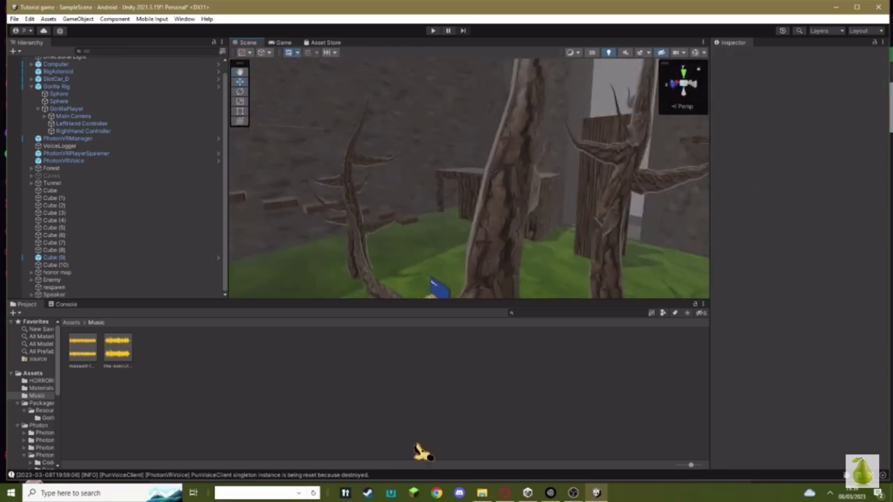